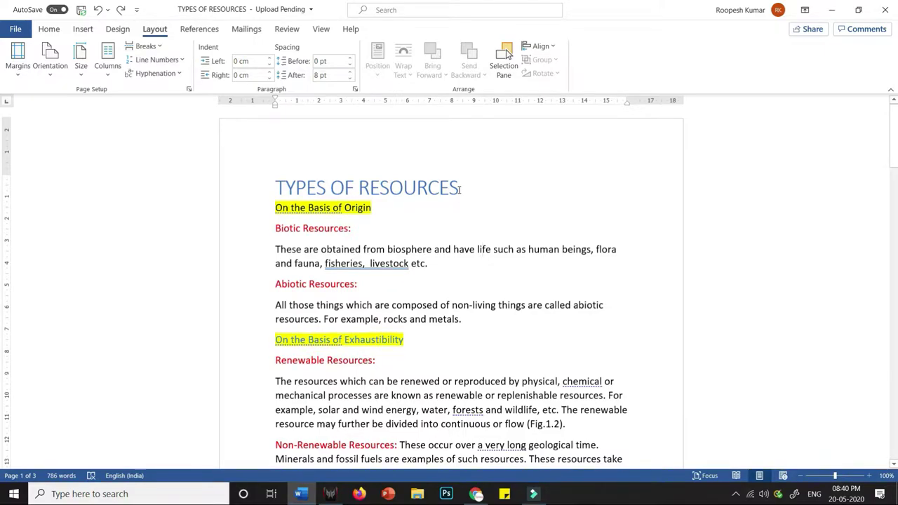
pyautogui.click(460, 188)
pyautogui.press('BackSpace')
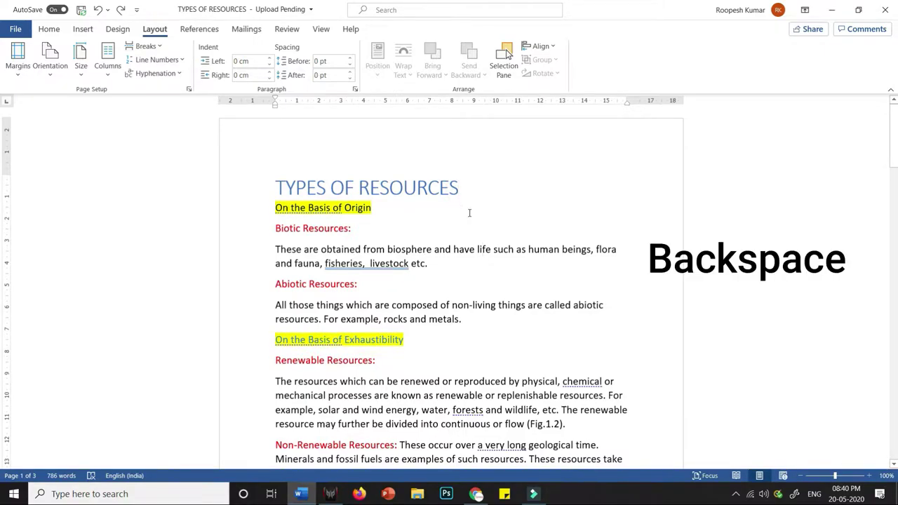
pyautogui.press('BackSpace')
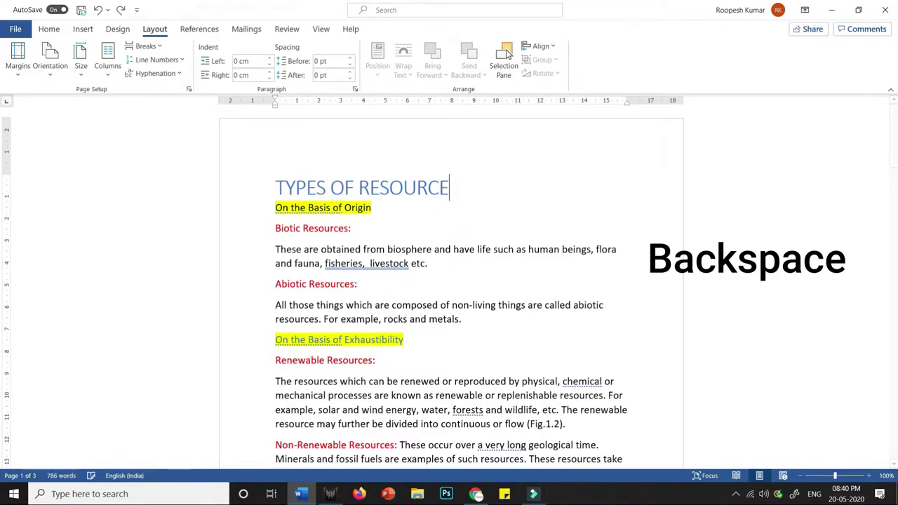
pyautogui.press('BackSpace')
pyautogui.press('BackSpace')
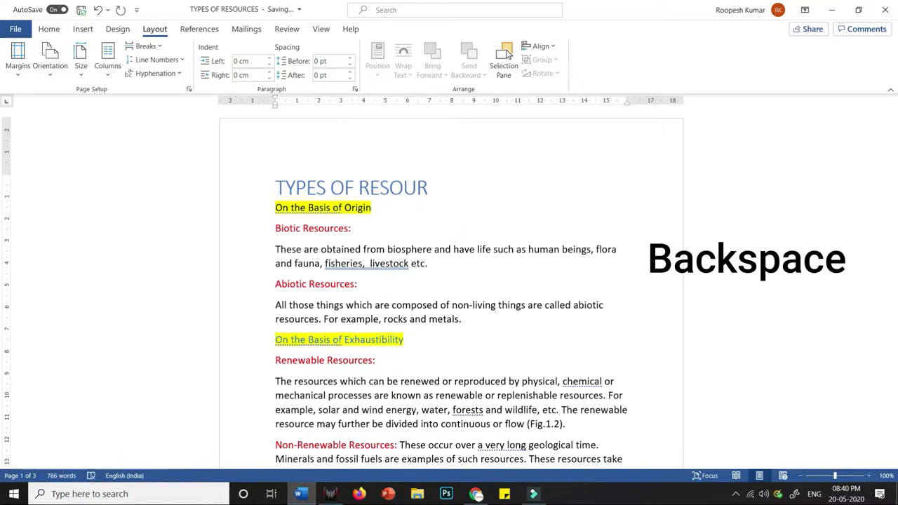
pyautogui.press('BackSpace')
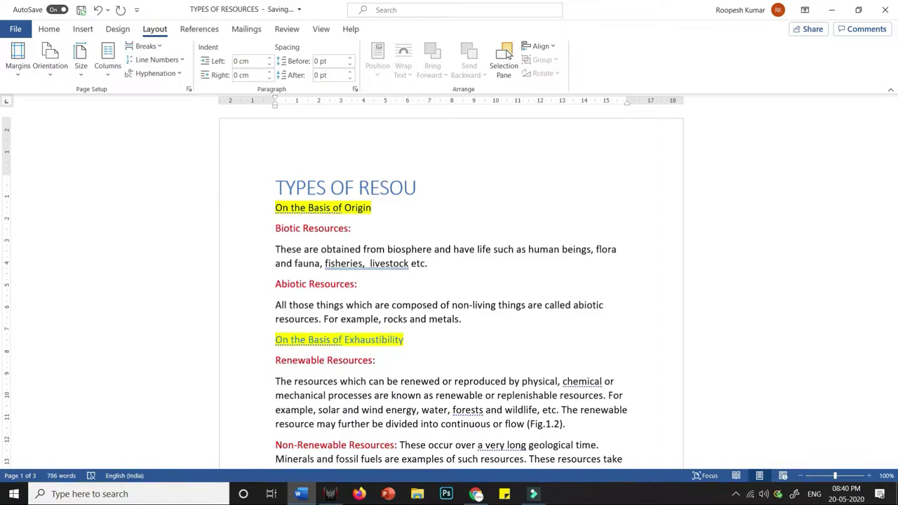
pyautogui.press('BackSpace')
pyautogui.press('BackSpace')
pyautogui.write('OUR')
pyautogui.write('CES')
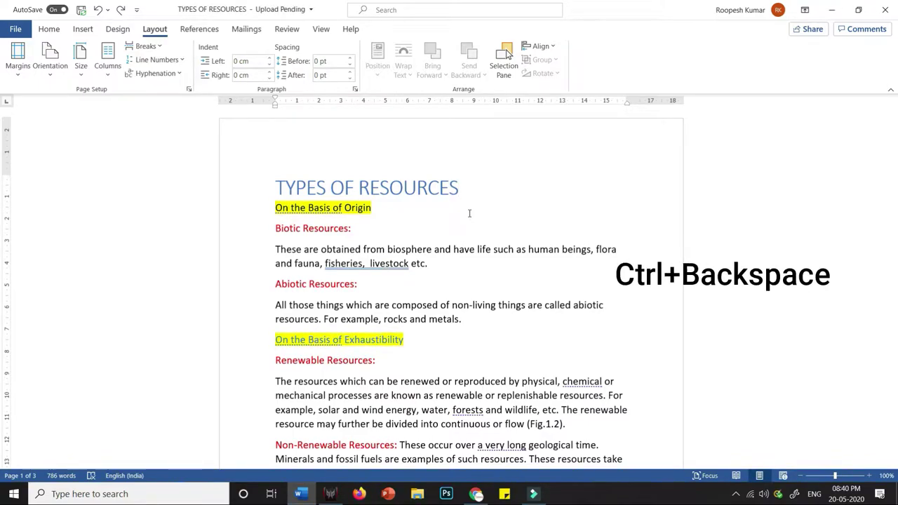
pyautogui.hotkey('ctrl', 'BackSpace')
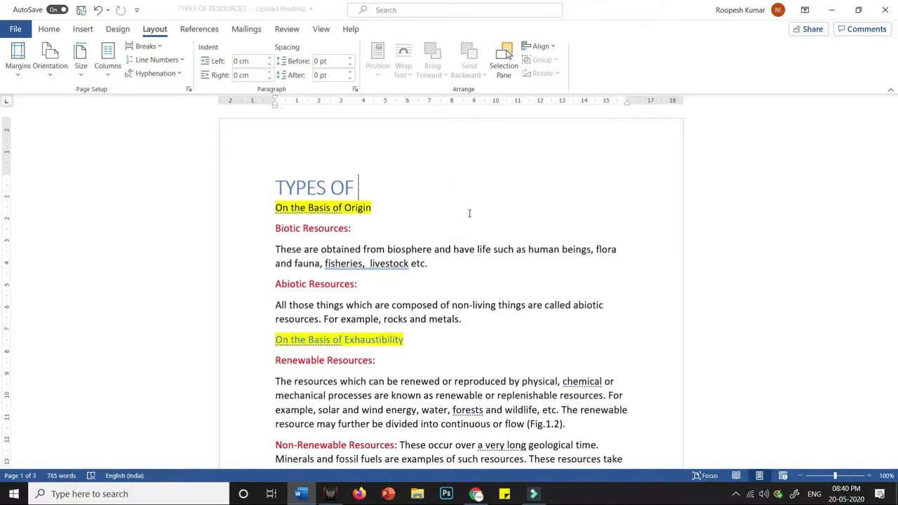
pyautogui.hotkey('ctrl', 'z')
pyautogui.click(512, 249)
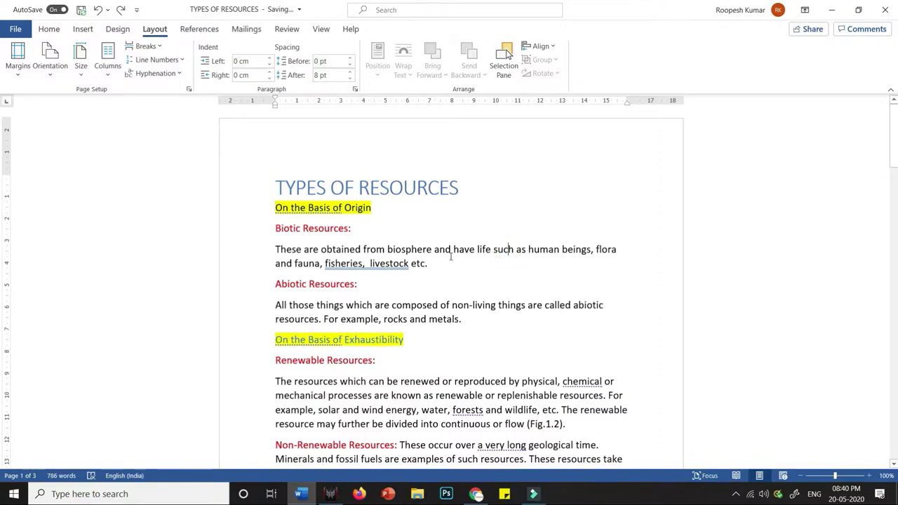
pyautogui.click(359, 188)
pyautogui.press('Delete')
pyautogui.press('Delete')
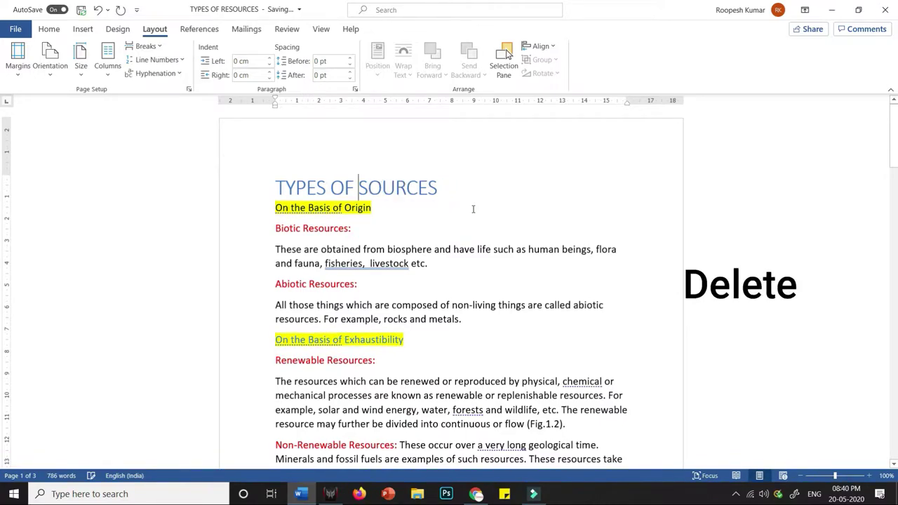
pyautogui.press('Delete')
pyautogui.press('Delete')
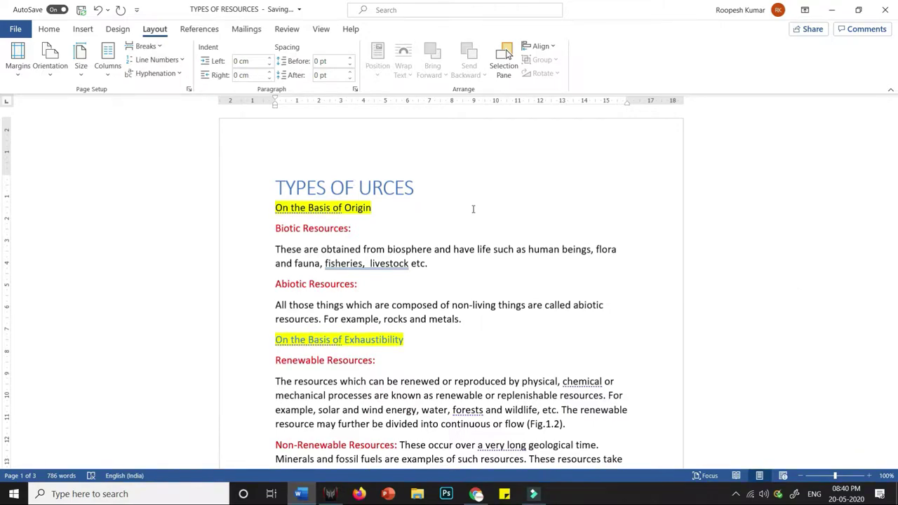
pyautogui.hotkey('ctrl', 'z')
pyautogui.hotkey('ctrl', 'z')
pyautogui.hotkey('ctrl', 'z')
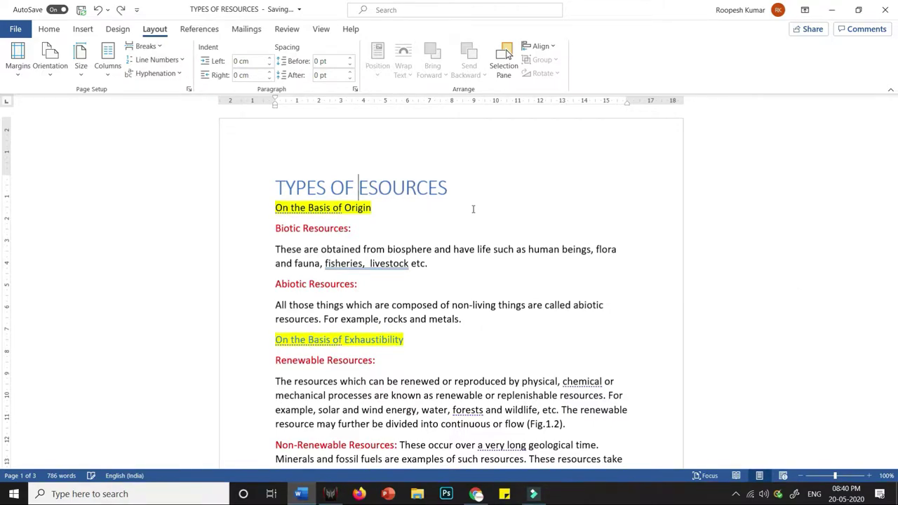
pyautogui.hotkey('ctrl', 'z')
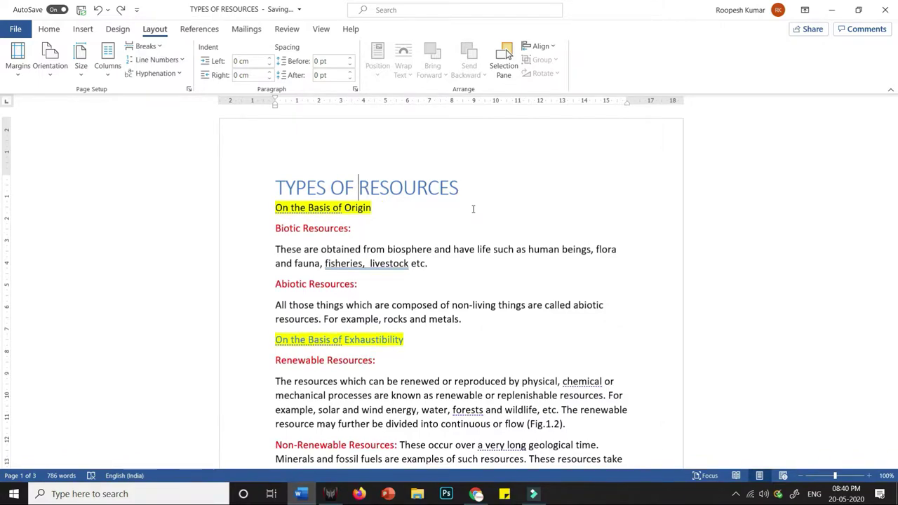
pyautogui.hotkey('ctrl', 'Delete')
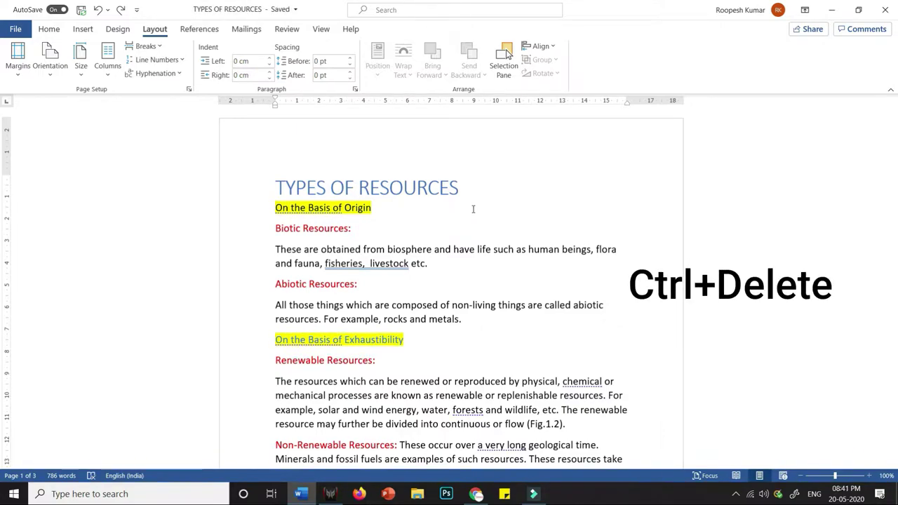
pyautogui.hotkey('ctrl', 'Delete')
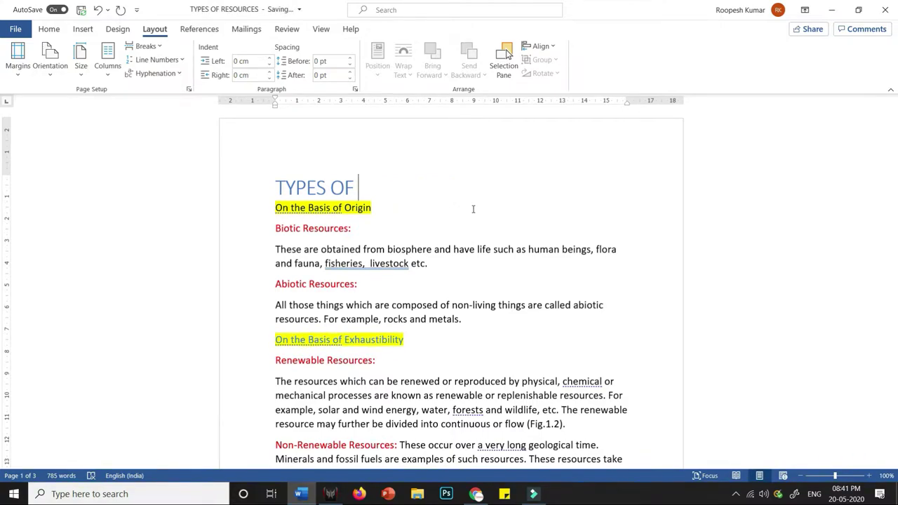
pyautogui.hotkey('ctrl', 'z')
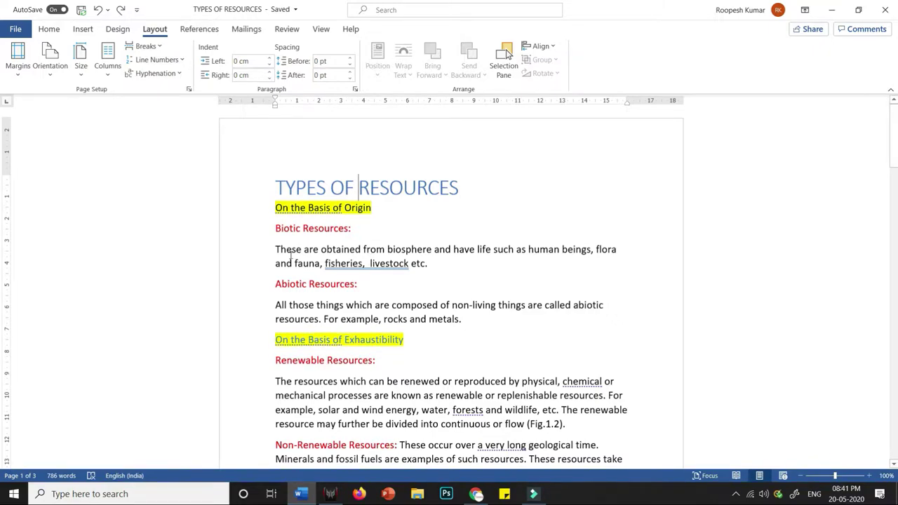
pyautogui.click(363, 249)
pyautogui.click(510, 251)
pyautogui.click(363, 250)
pyautogui.press('shift')
pyautogui.keyDown('shift'); pyautogui.click(513, 250); pyautogui.keyUp('shift')
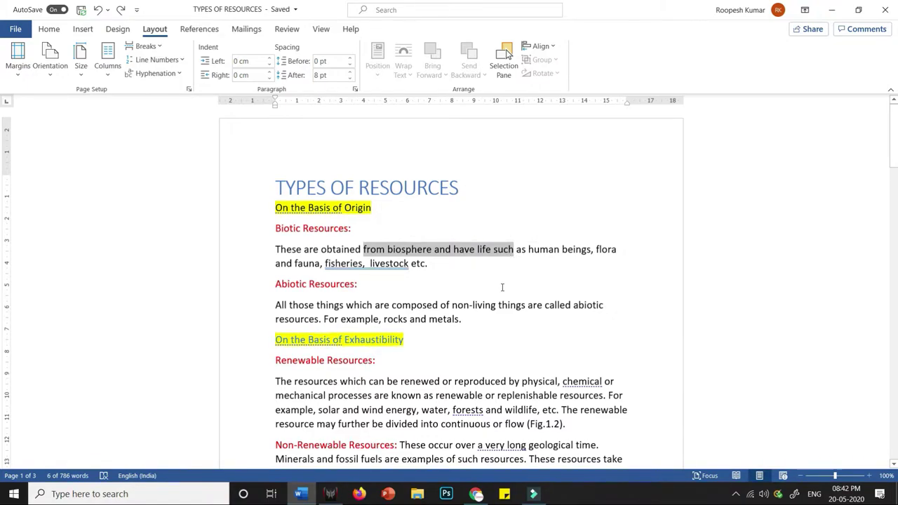
pyautogui.press('Delete')
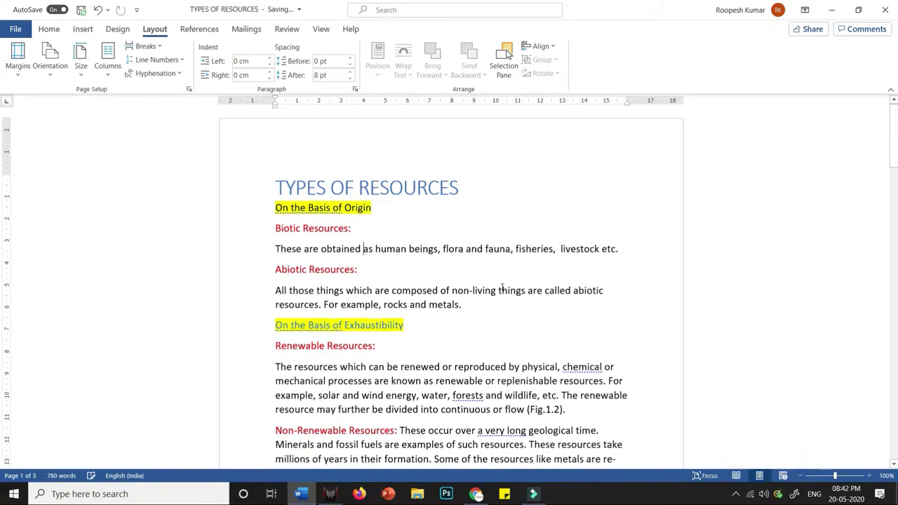
pyautogui.hotkey('ctrl', 'z')
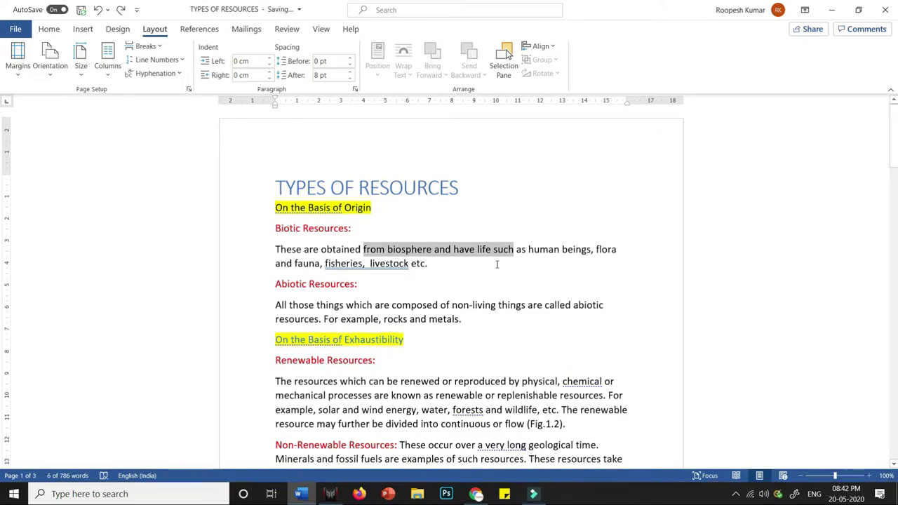
pyautogui.click(497, 264)
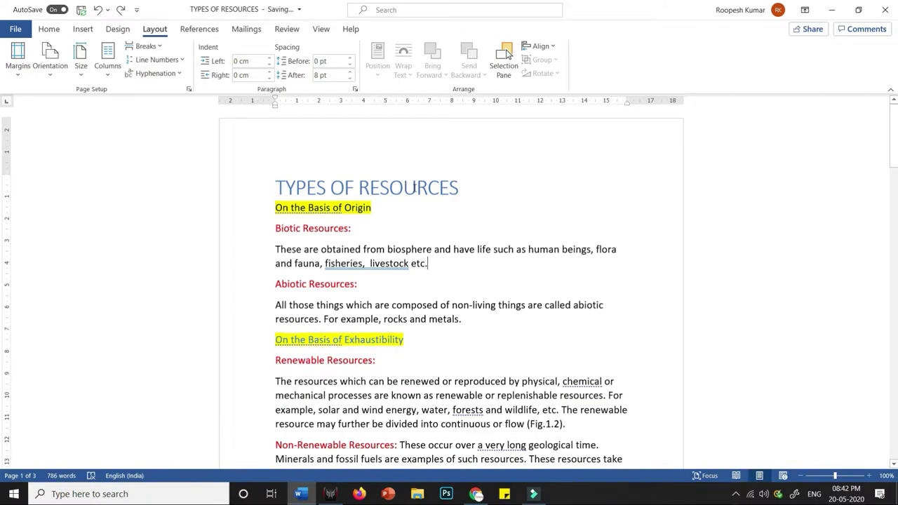
pyautogui.doubleClick(416, 187)
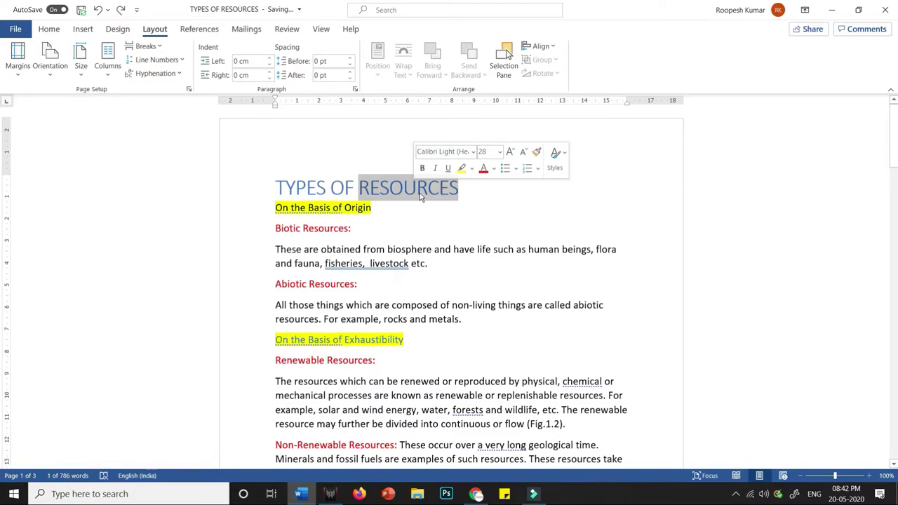
pyautogui.press('Delete')
pyautogui.hotkey('ctrl', 'z')
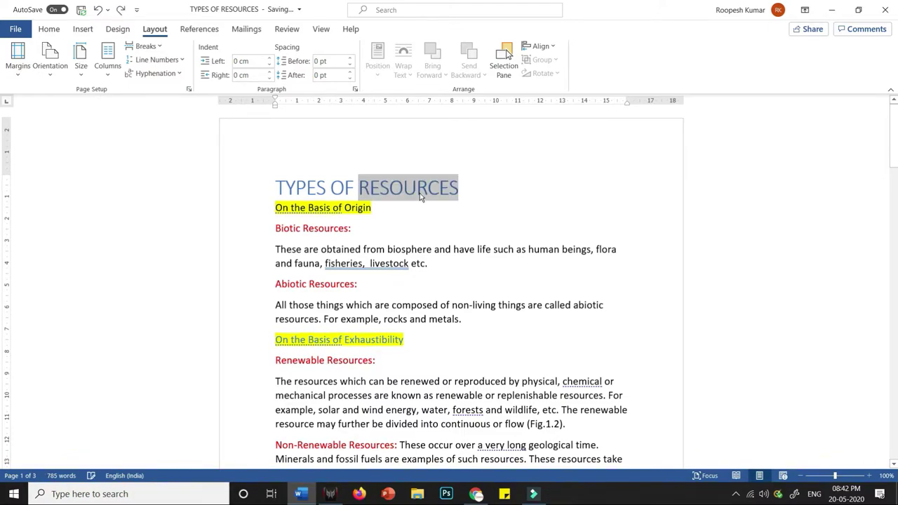
pyautogui.click(454, 226)
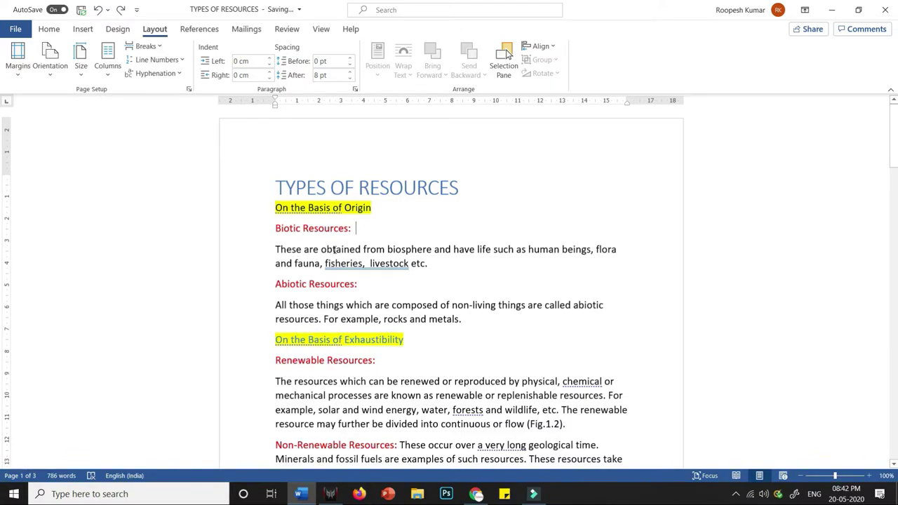
pyautogui.click(246, 255)
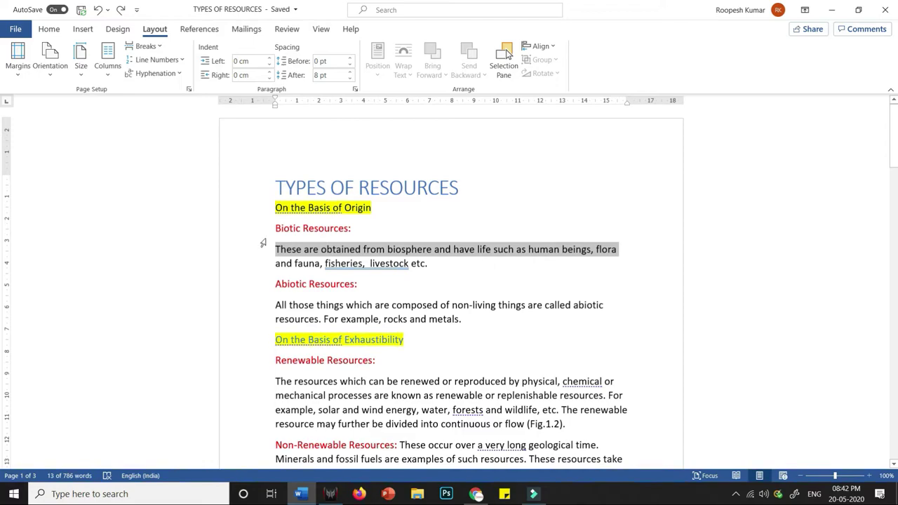
pyautogui.press('Delete')
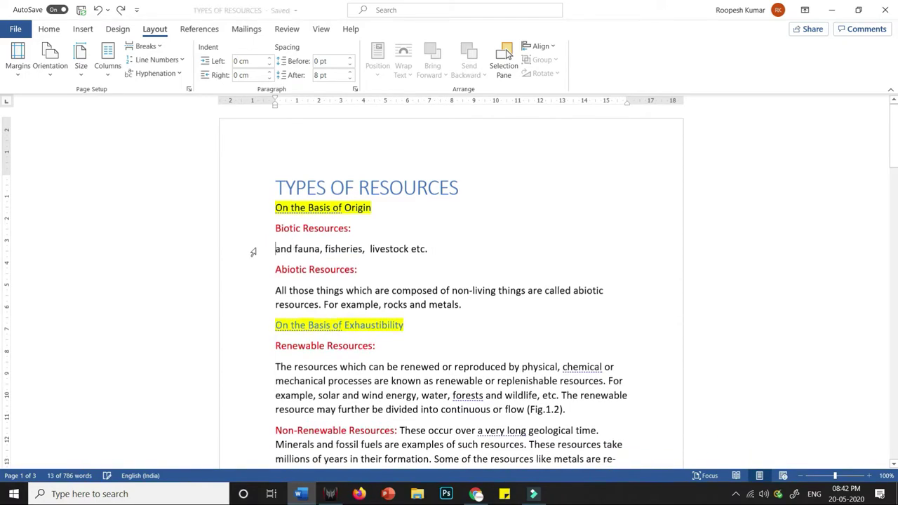
pyautogui.hotkey('ctrl', 'z')
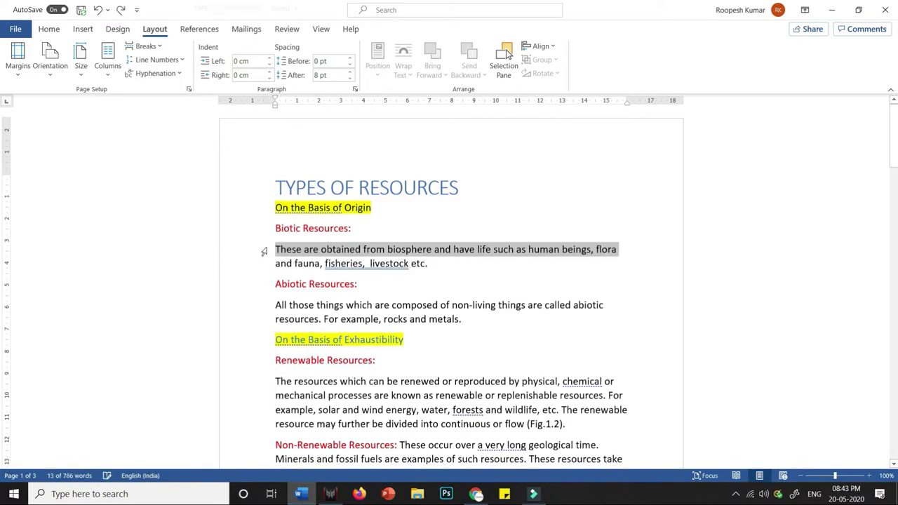
pyautogui.click(462, 319)
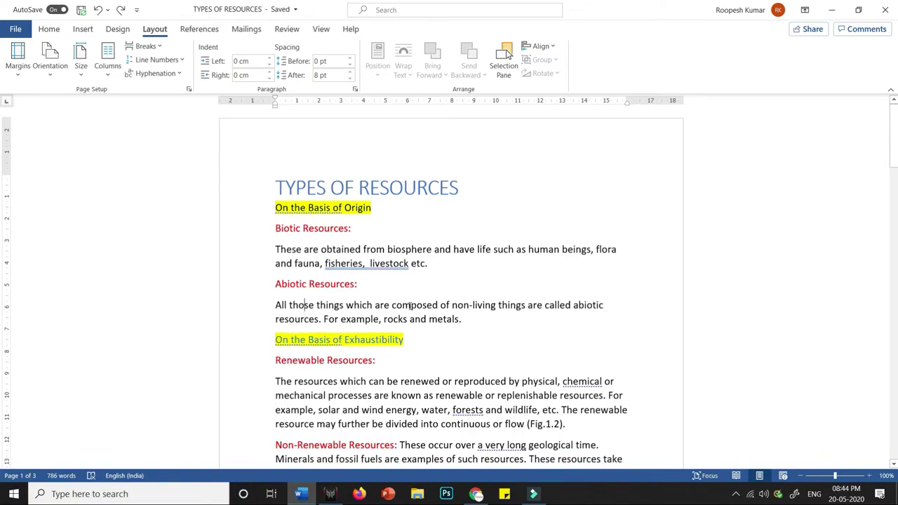
pyautogui.tripleClick(398, 305)
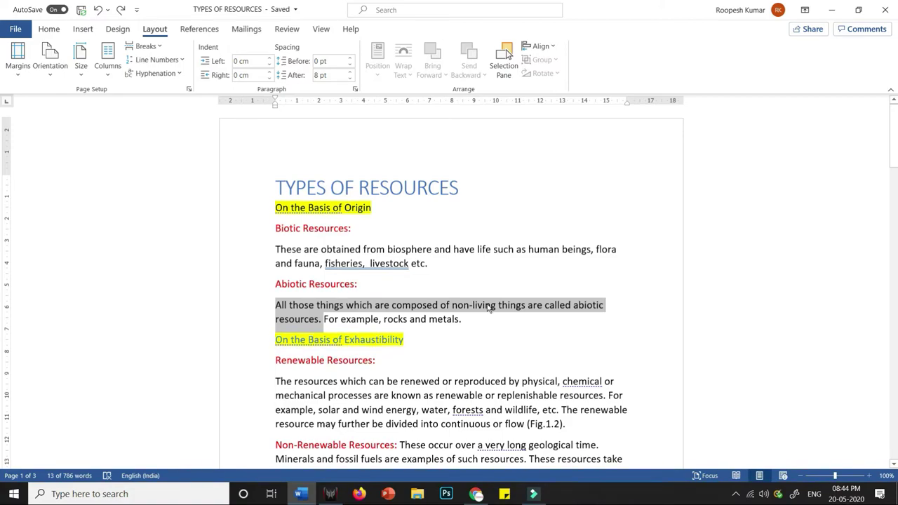
pyautogui.press('Delete')
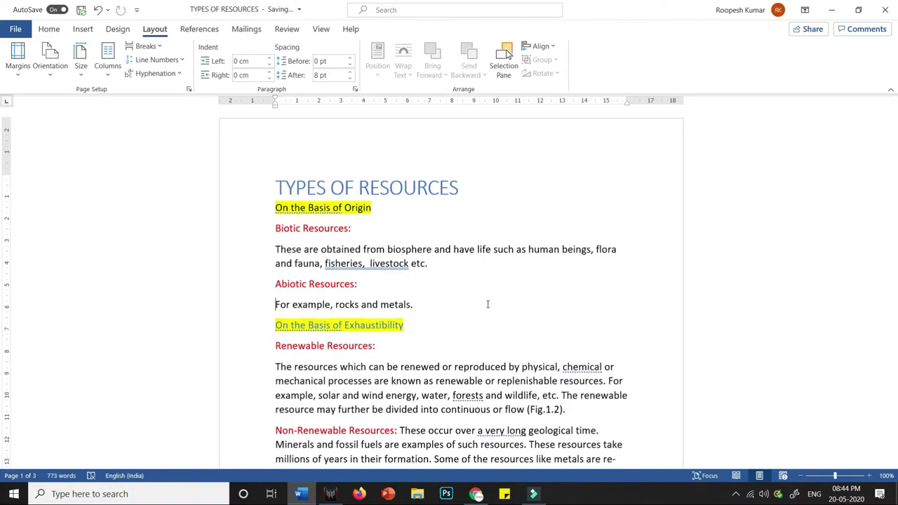
pyautogui.hotkey('ctrl', 'z')
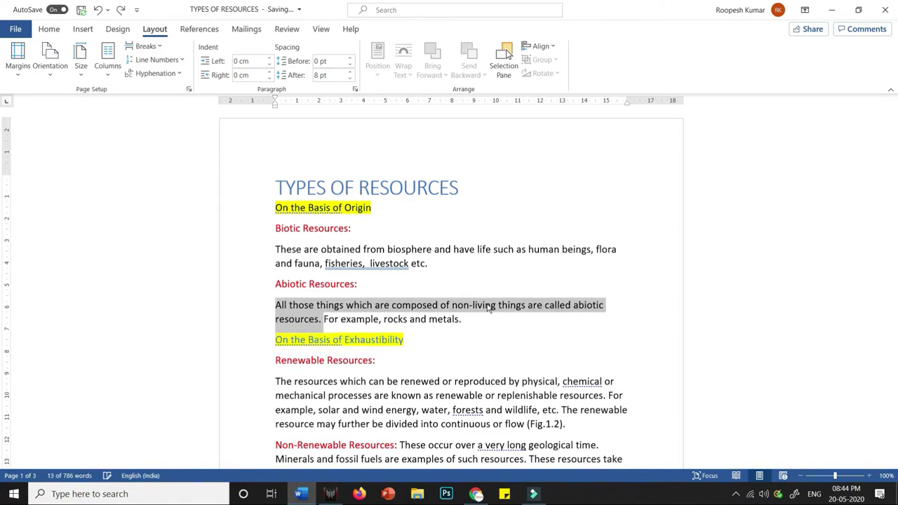
pyautogui.scroll(-1, 402, 320)
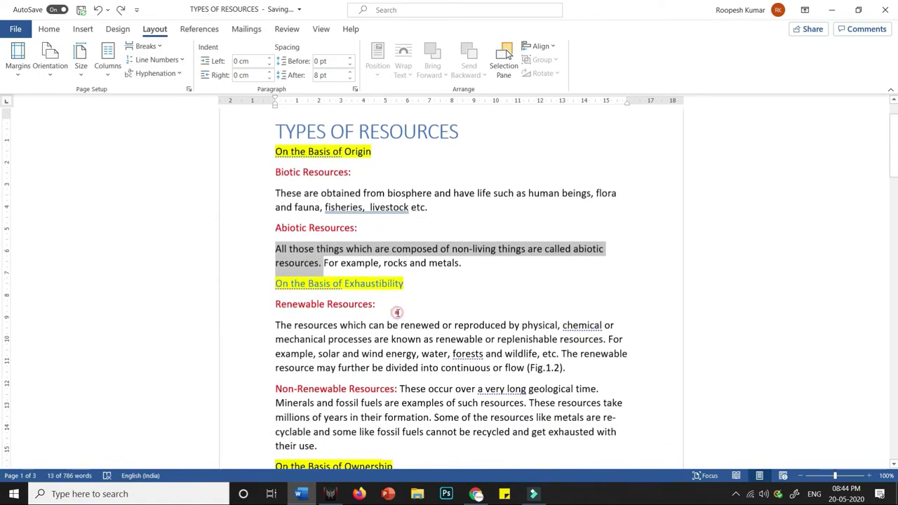
pyautogui.click(397, 306)
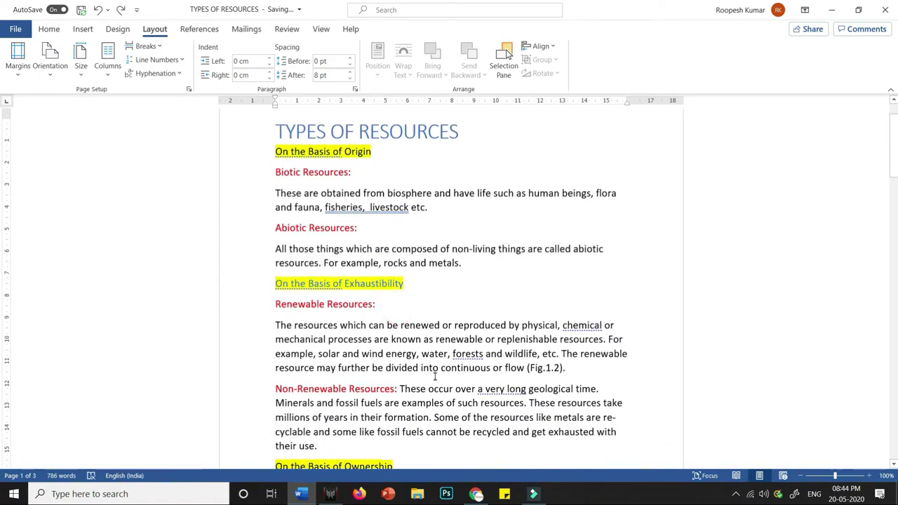
pyautogui.scroll(-1, 435, 378)
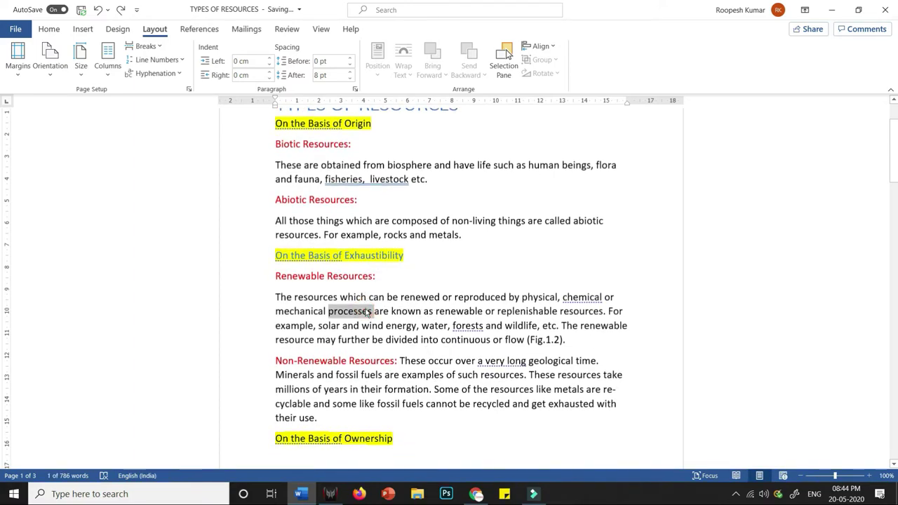
pyautogui.tripleClick(366, 309)
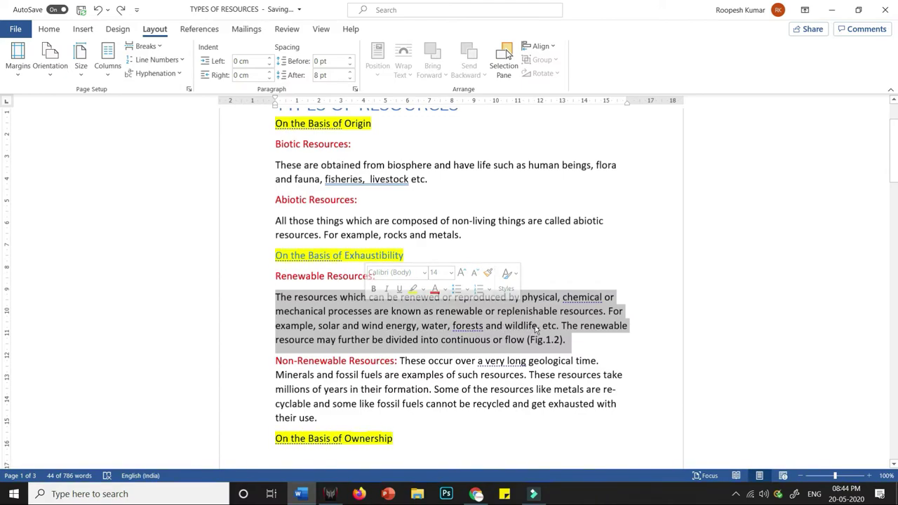
pyautogui.scroll(-1, 536, 328)
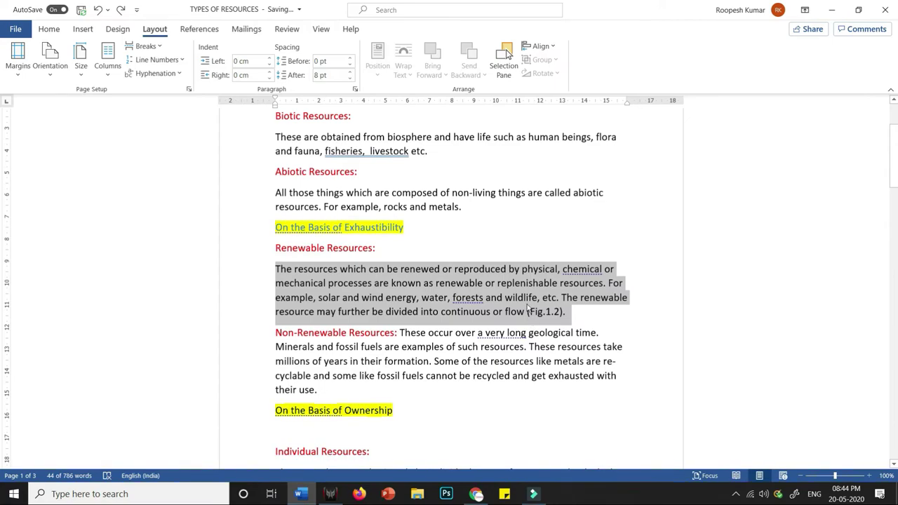
pyautogui.press('Delete')
pyautogui.hotkey('ctrl', 'z')
pyautogui.scroll(-2, 538, 197)
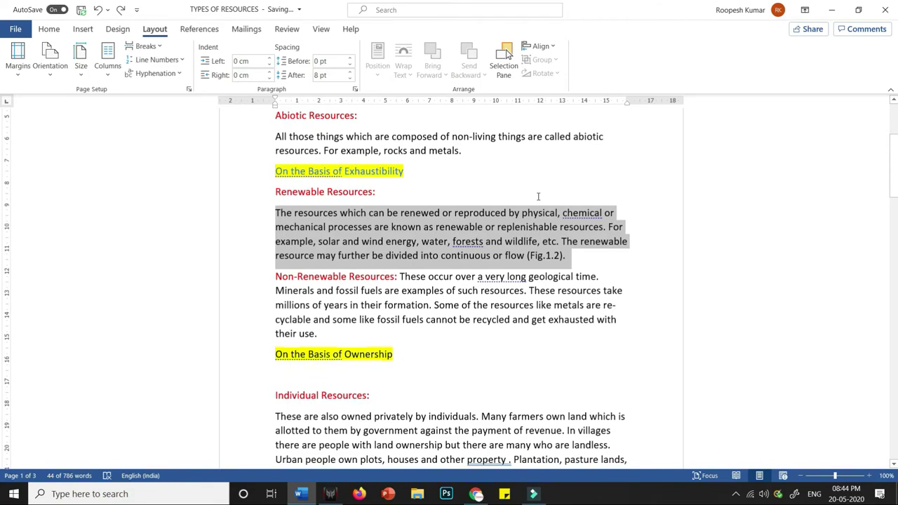
pyautogui.scroll(1, 538, 196)
pyautogui.scroll(5, 467, 246)
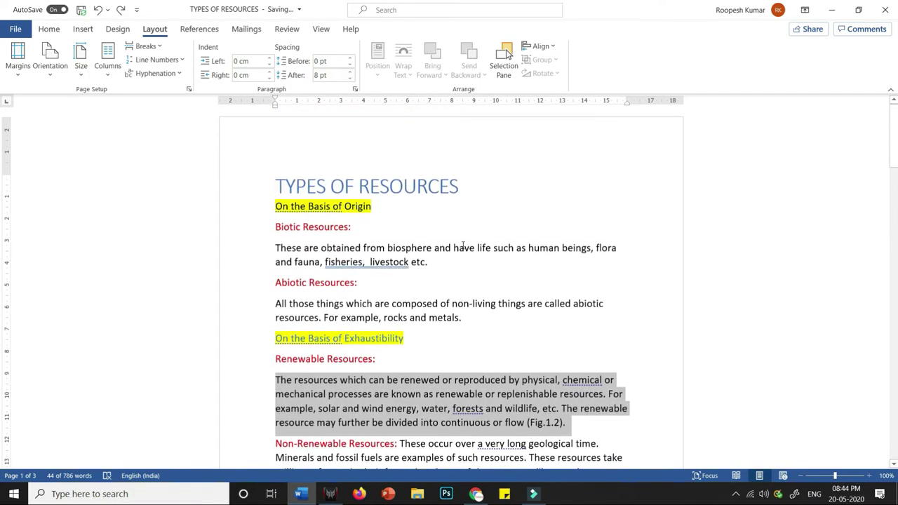
pyautogui.hotkey('ctrl', 'a')
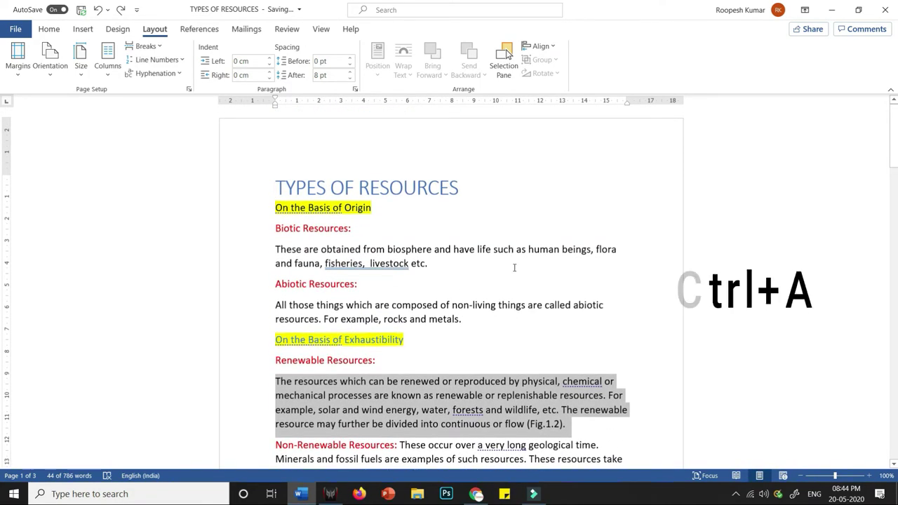
pyautogui.scroll(-1, 513, 271)
pyautogui.scroll(-2, 514, 272)
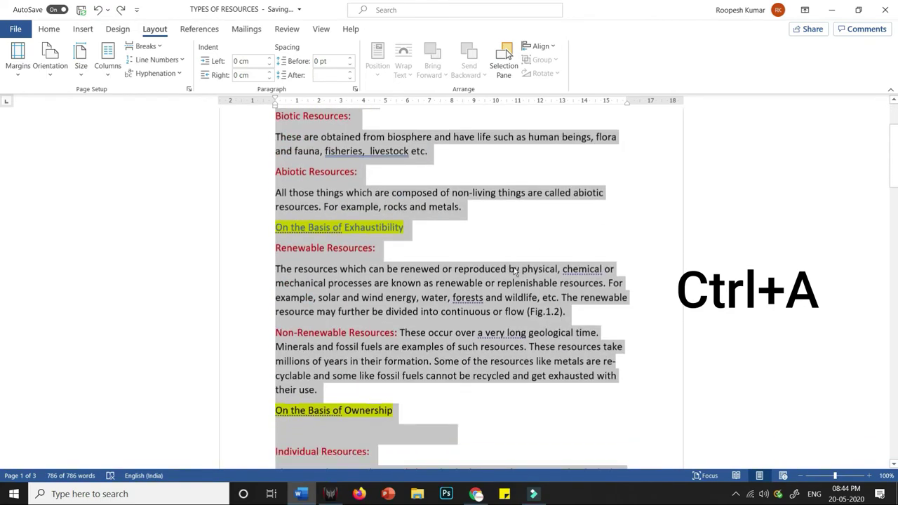
pyautogui.scroll(-3, 514, 271)
pyautogui.scroll(1, 514, 271)
pyautogui.scroll(2, 514, 271)
pyautogui.press('Delete')
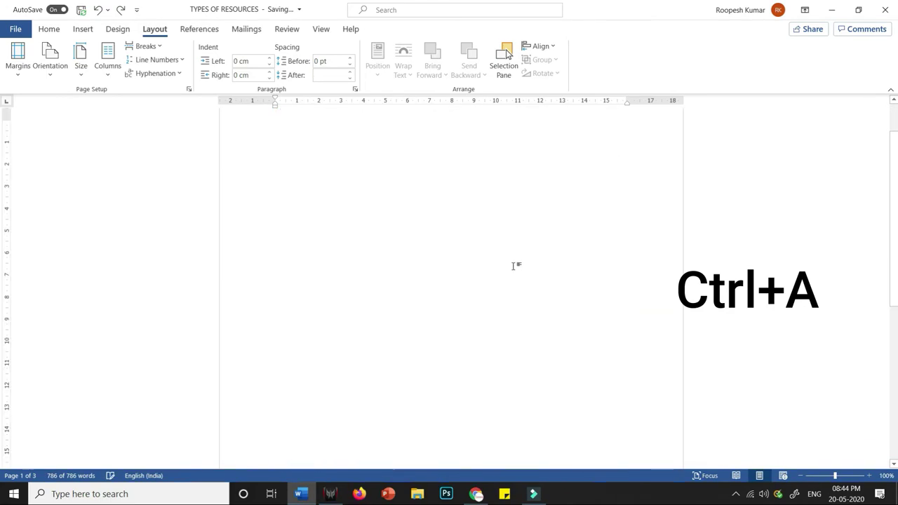
pyautogui.scroll(1, 503, 289)
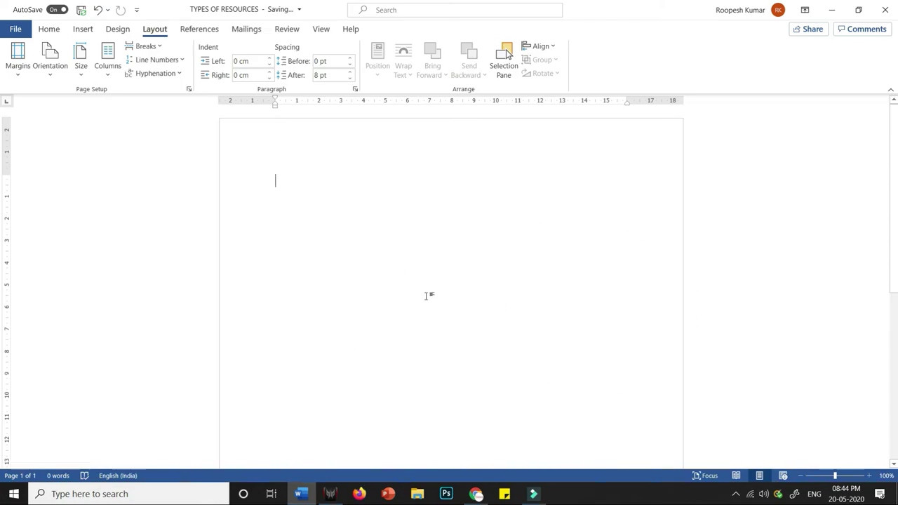
pyautogui.hotkey('ctrl', 'z')
pyautogui.scroll(-3, 602, 344)
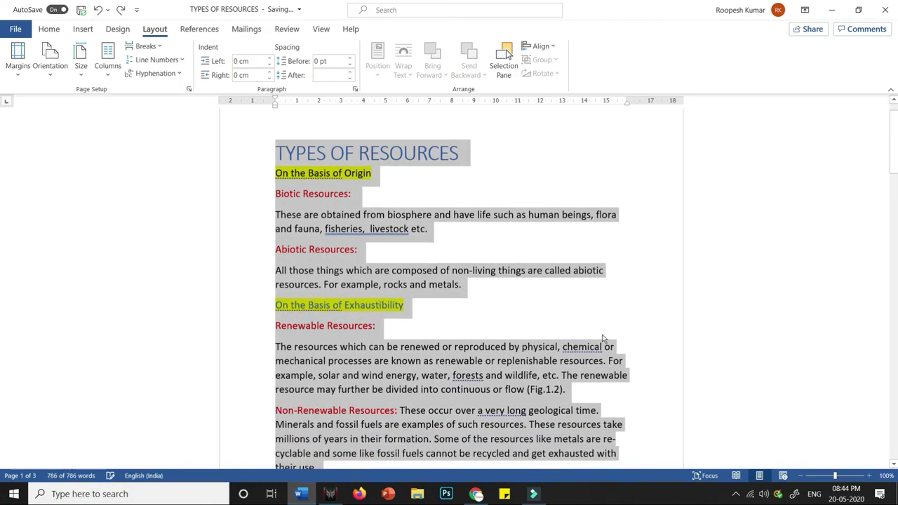